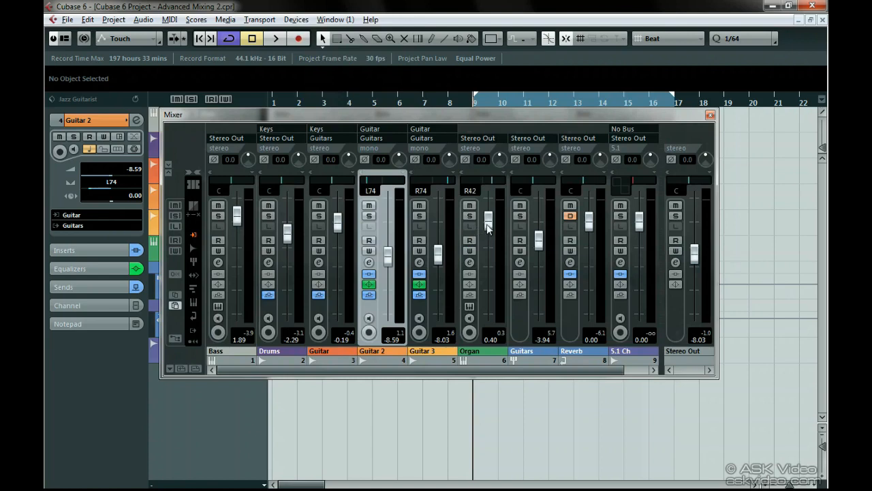
Reset the Organ channel's fader to 0.00 and its pan to center
drag(489, 228, 488, 250)
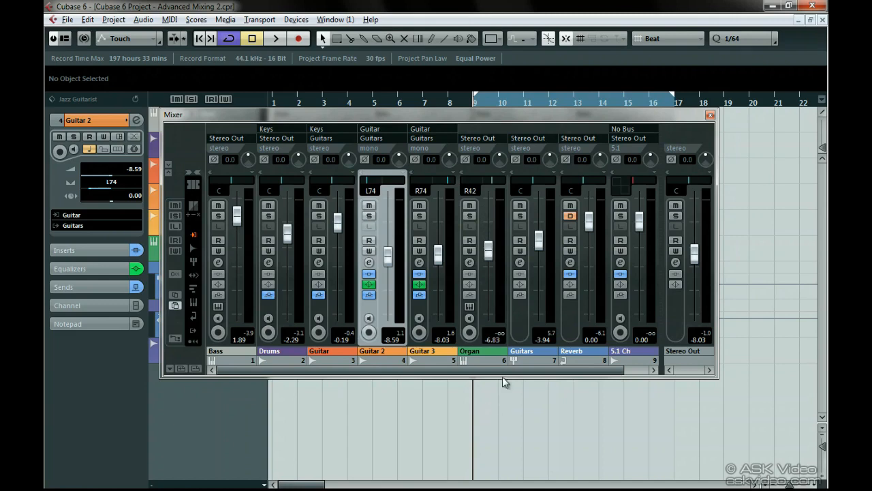
ctrl+click(489, 253)
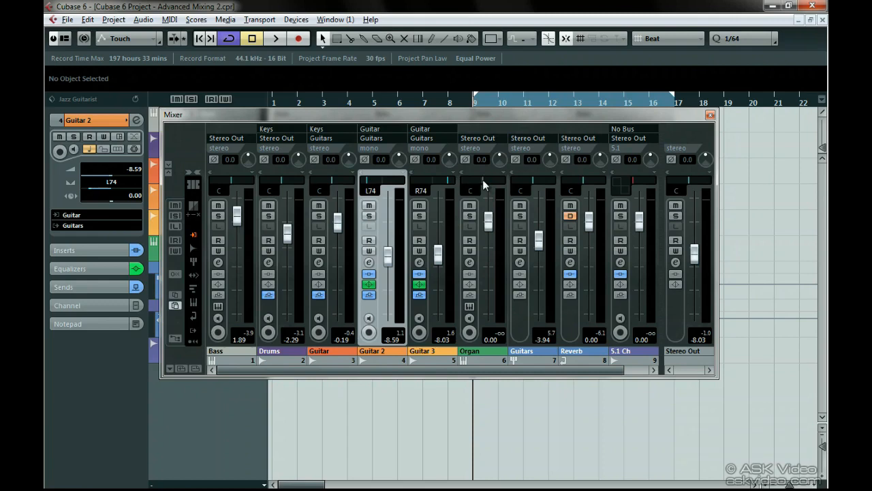
Set the Slider Mode to Jump in the Editing-Controls preferences and confirm
click(68, 20)
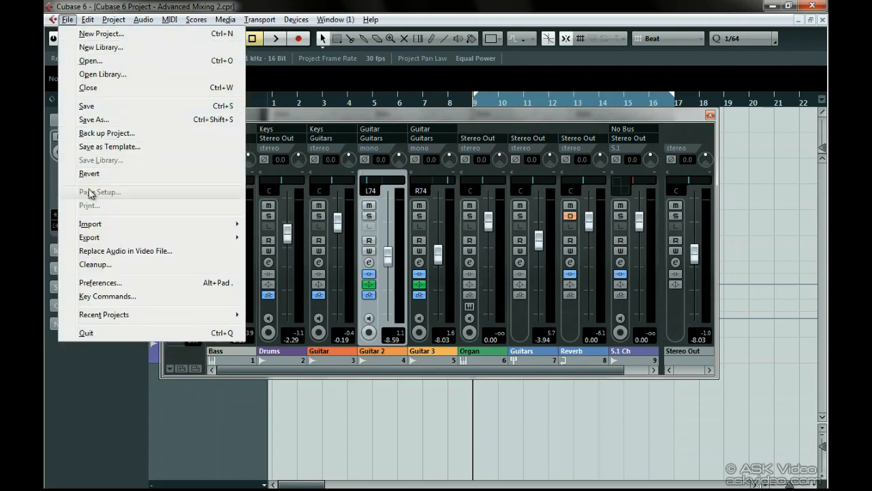
click(83, 282)
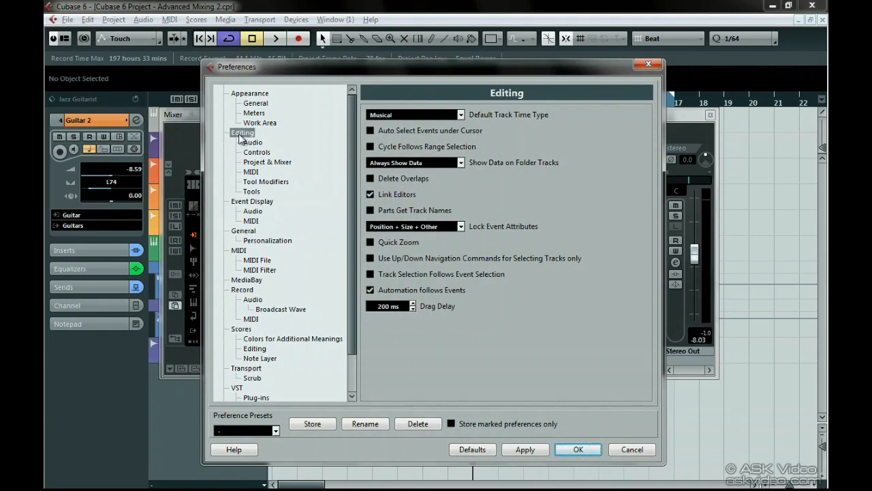
click(256, 156)
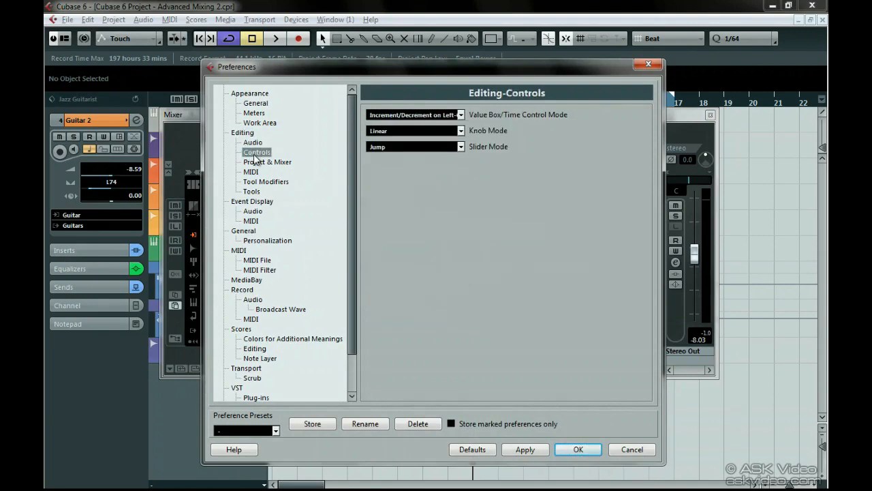
click(460, 147)
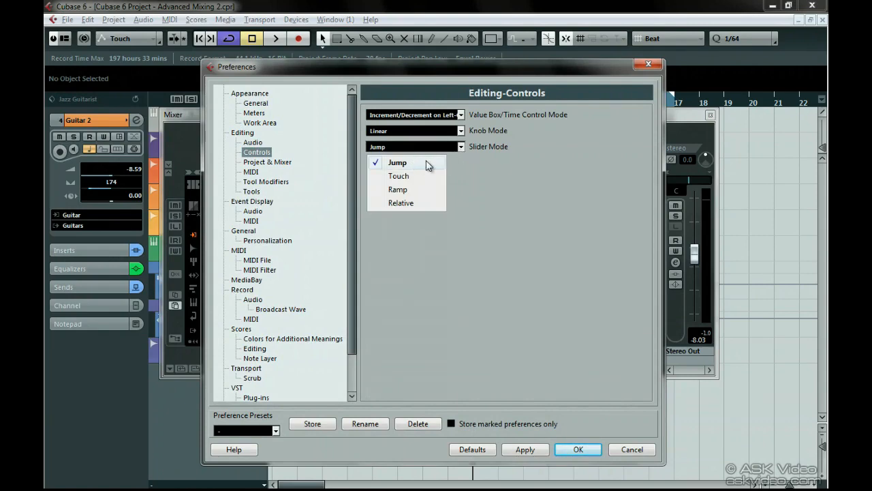
click(427, 162)
key(Return)
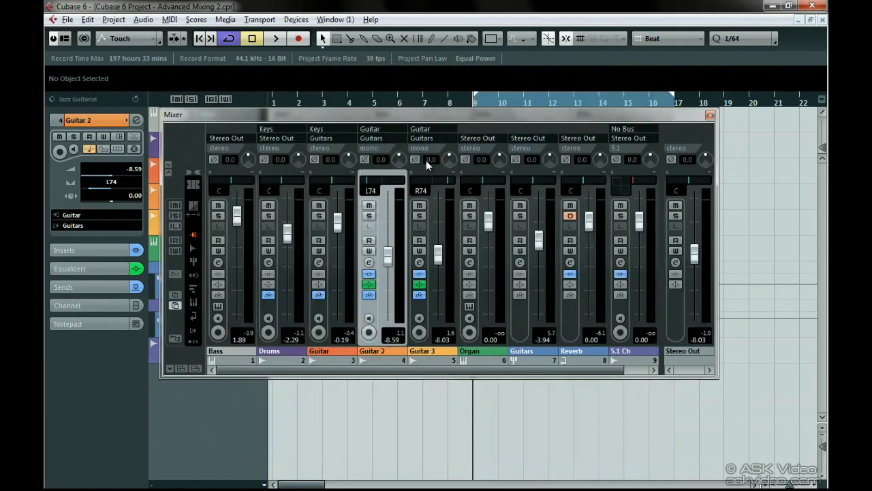
Try Jump mode on the Organ fader, moving it to about -29.4 and back up to about -0.6
drag(486, 273, 487, 237)
click(487, 296)
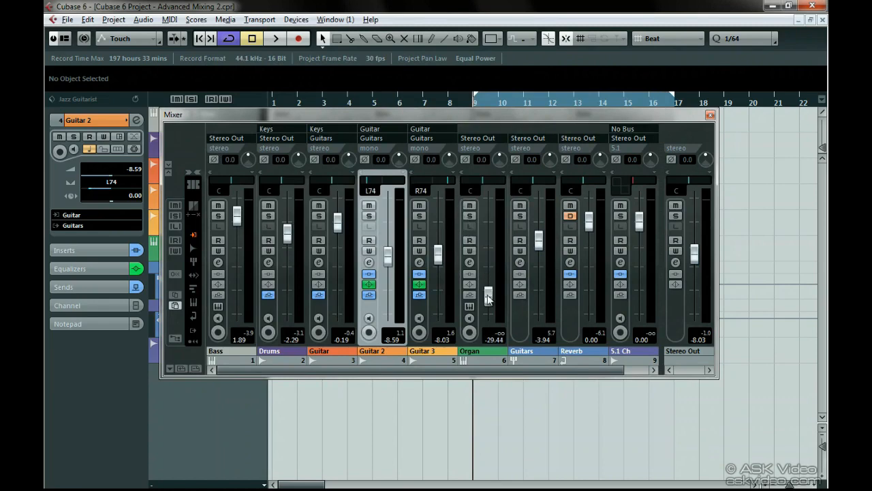
click(487, 225)
Set the Slider Mode preference to Touch and try it on the Organ fader
key(ctrl+comma)
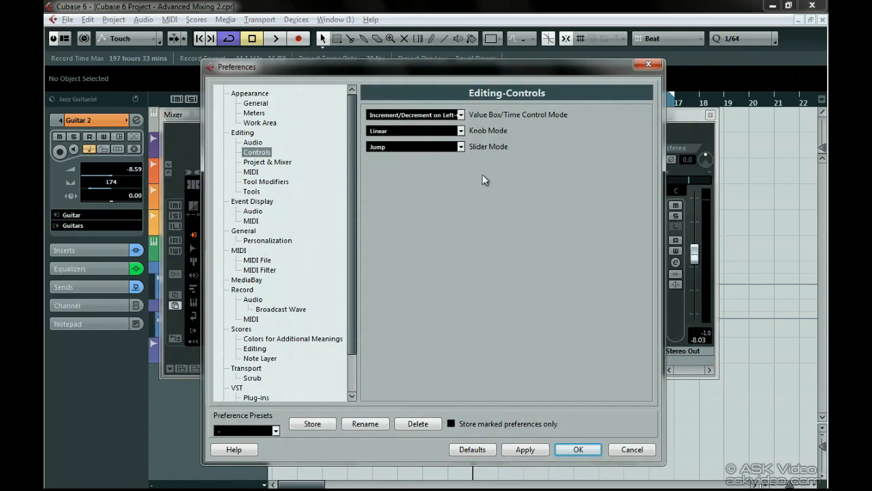
click(462, 146)
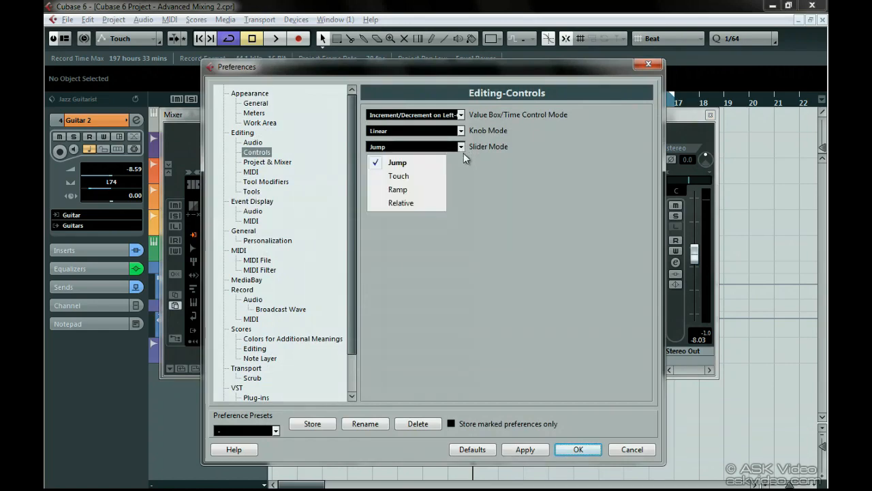
click(421, 177)
key(Return)
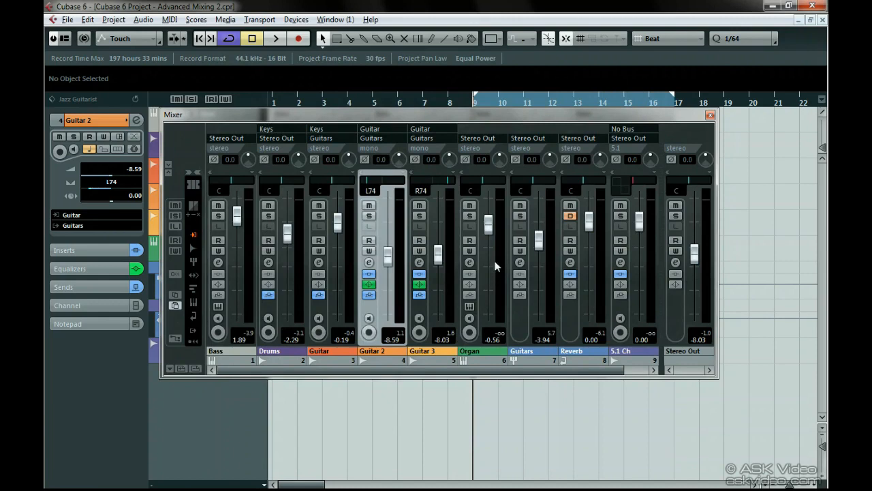
mouse_move(493, 227)
mouse_down()
mouse_move(492, 246)
mouse_move(493, 227)
mouse_up()
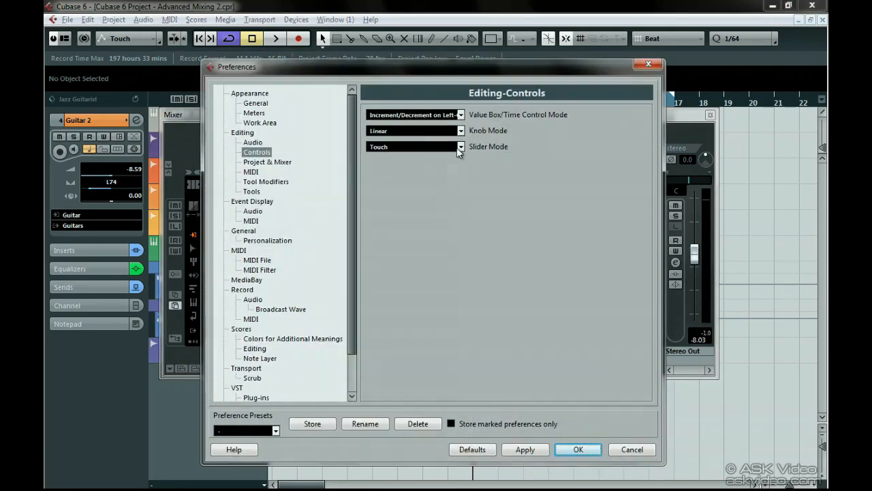
Set the Slider Mode preference to Ramp and try it on the Guitar 3, Organ and Guitars faders
click(459, 147)
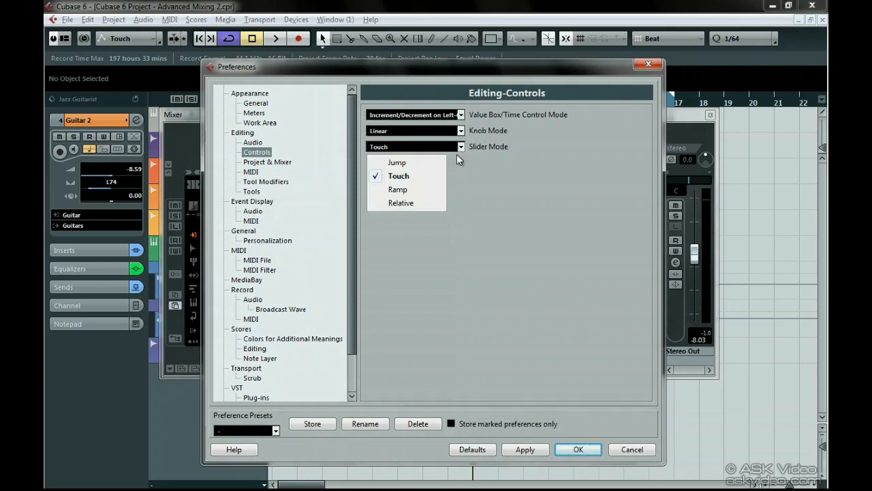
click(419, 190)
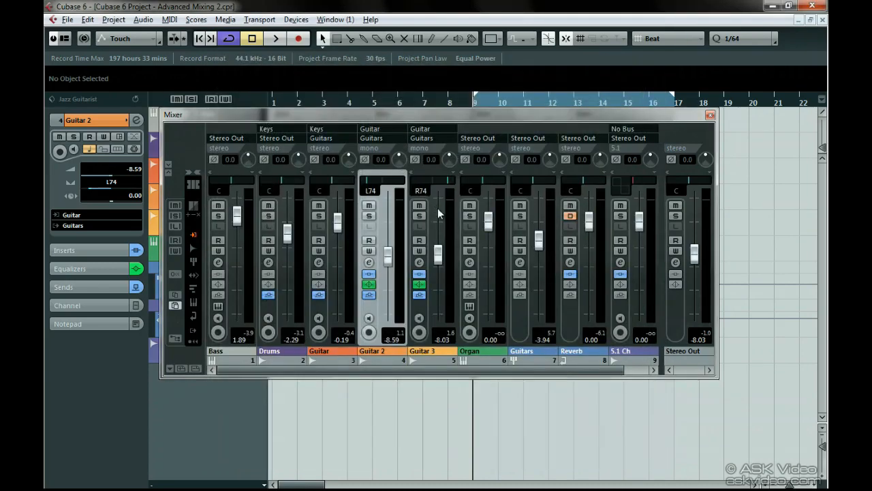
click(437, 208)
click(484, 256)
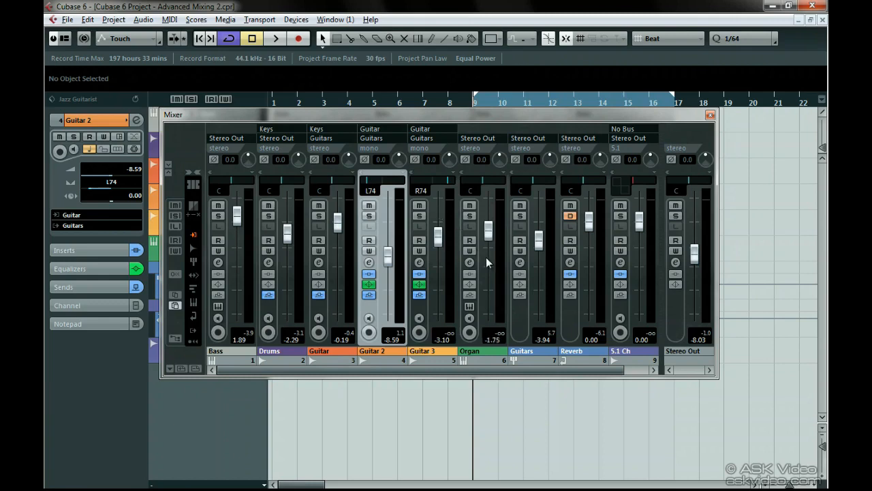
click(537, 210)
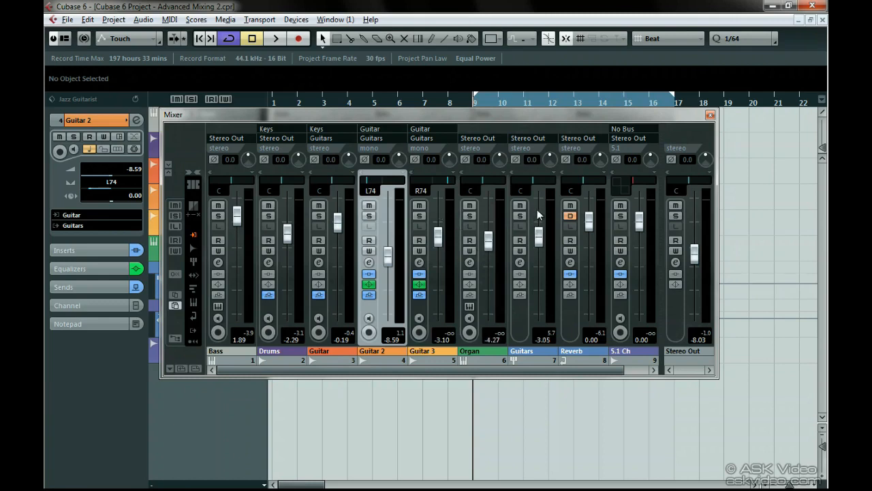
click(486, 211)
click(435, 212)
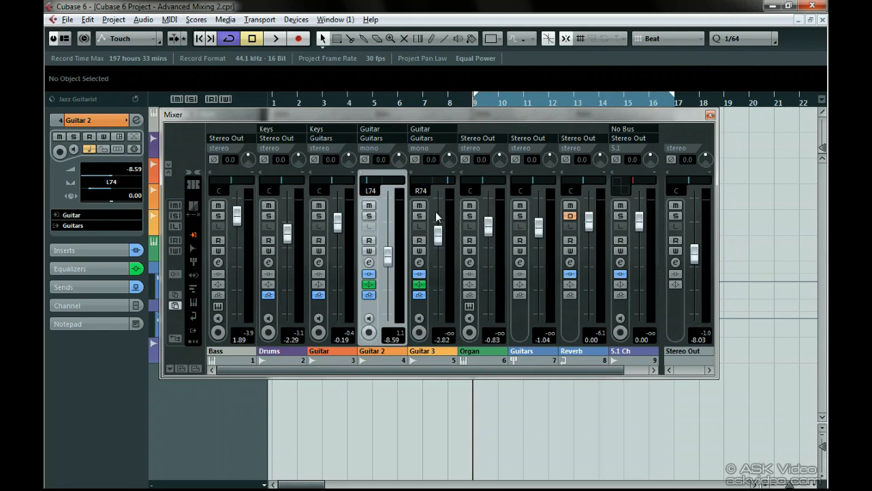
Set the Slider Mode to Relative in the Editing-Controls preferences and confirm
key(ctrl+comma)
click(460, 148)
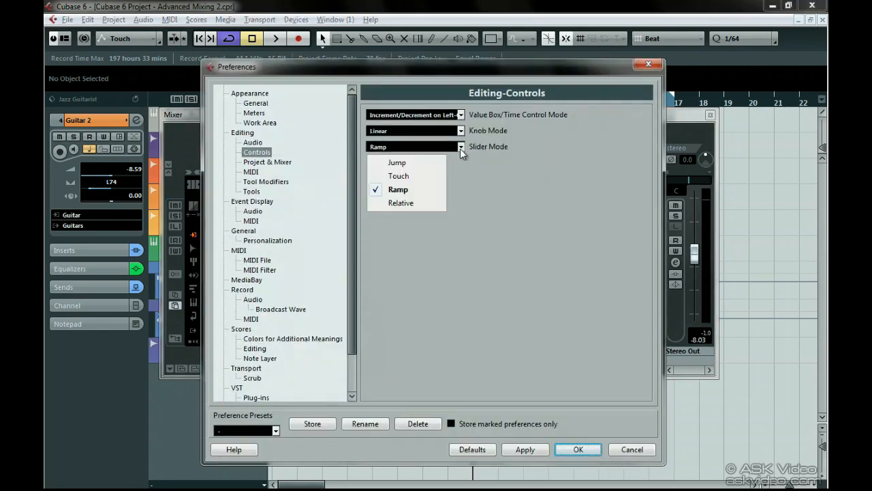
click(429, 203)
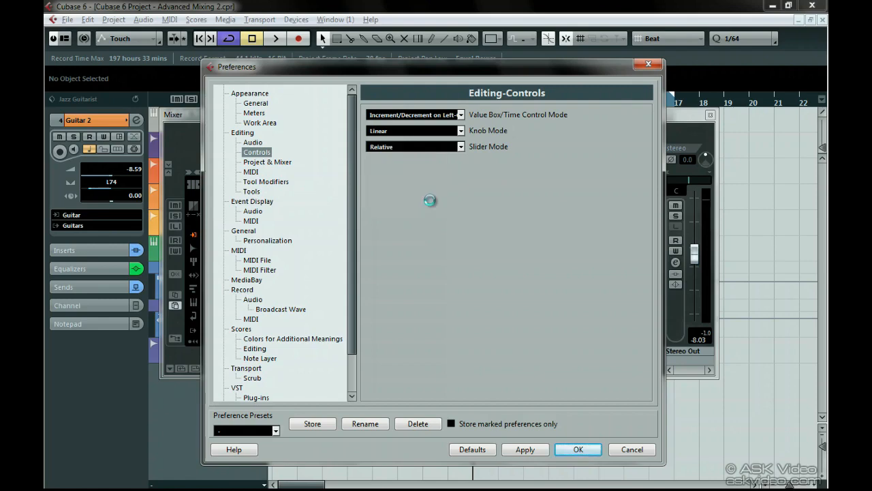
key(Return)
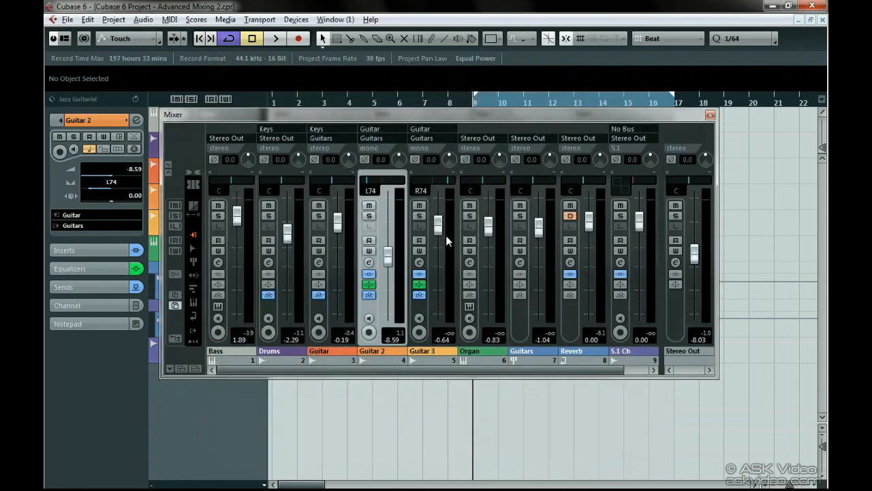
Lower the Guitar 3 fader to about -5.6, Organ to about -1.0 and Guitars to about -2.9
drag(438, 255, 436, 281)
mouse_move(488, 268)
mouse_down()
mouse_move(487, 251)
mouse_move(485, 288)
mouse_move(485, 271)
mouse_up()
mouse_move(537, 265)
mouse_down()
mouse_move(537, 289)
mouse_move(536, 272)
mouse_up()
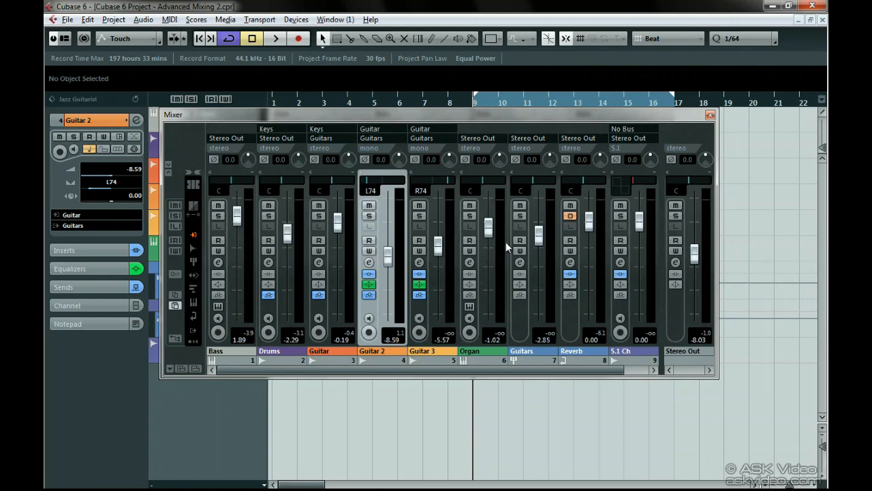
Adjust the faders to about -0.9 (Bass), -7.3 (Drums), -2.7 (Guitar), -12.8 (Guitar 2), -5.4 (Guitar 3) and -3.3 (Organ)
mouse_move(439, 216)
mouse_down()
mouse_move(437, 191)
mouse_move(437, 205)
mouse_up()
drag(237, 244, 289, 277)
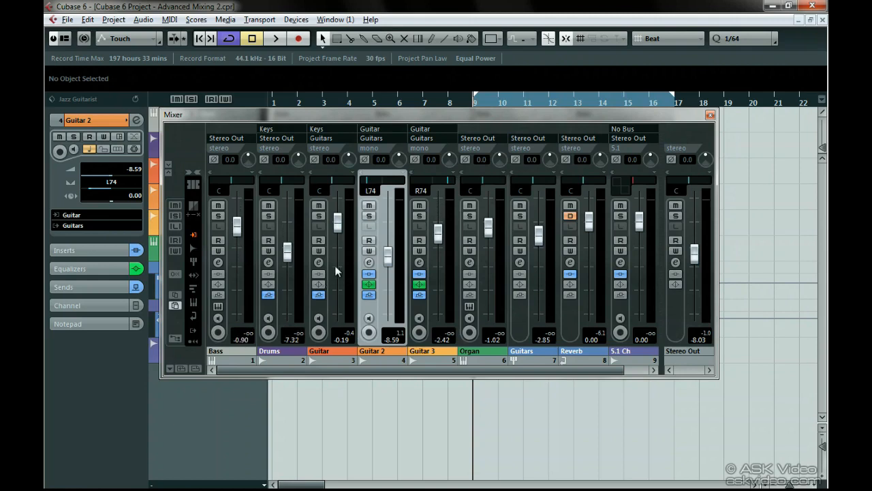
drag(336, 265, 447, 305)
drag(487, 284, 496, 295)
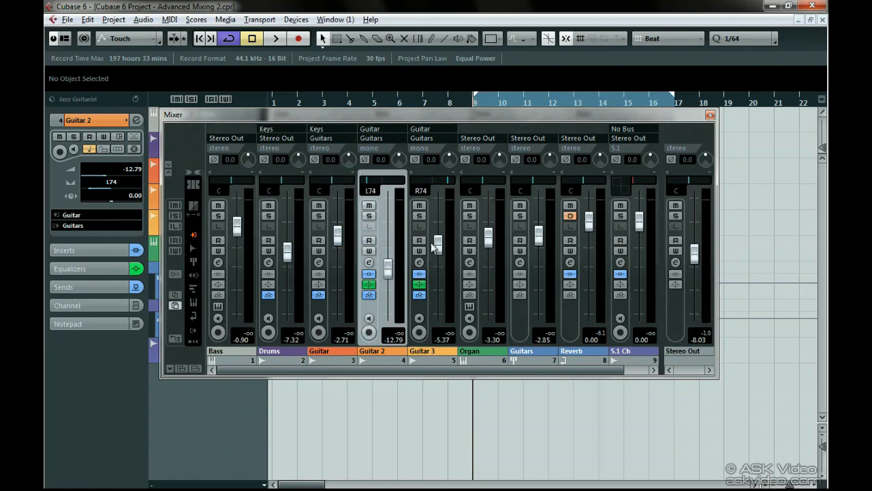
Open the Drums channel settings, load the RoomWorks reverb in the first insert slot and close its editor
click(270, 262)
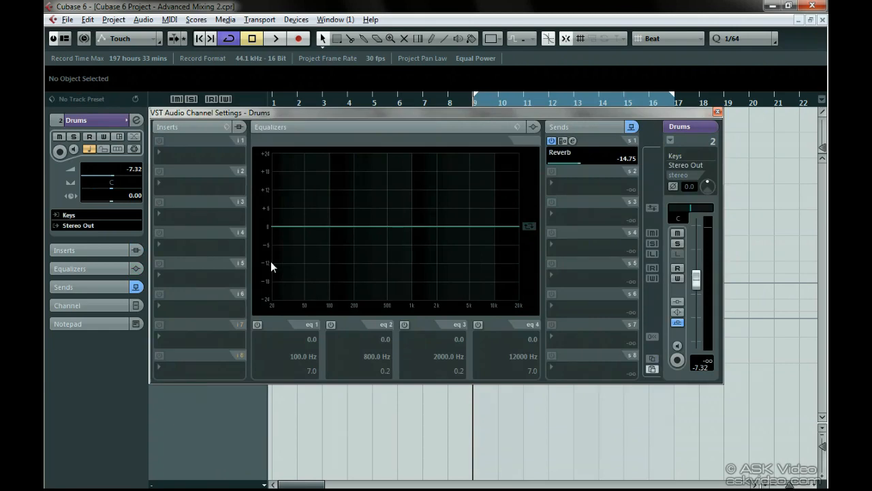
click(207, 163)
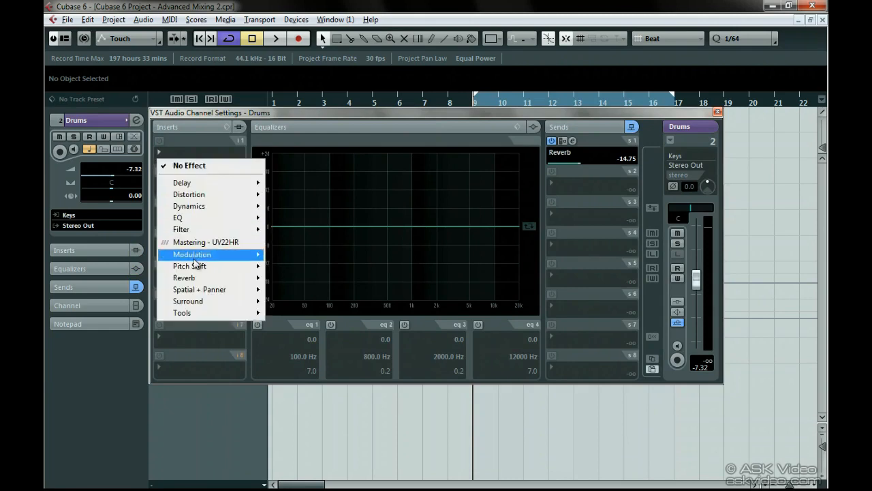
mouse_move(202, 279)
click(294, 292)
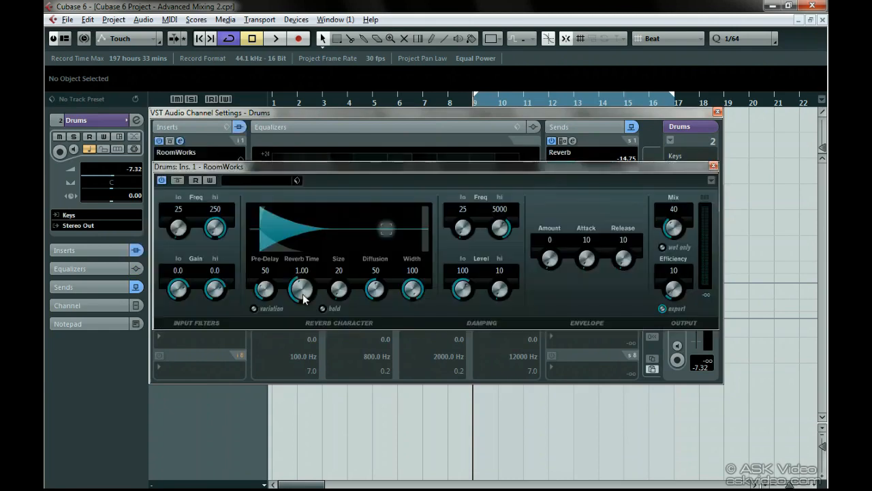
click(712, 166)
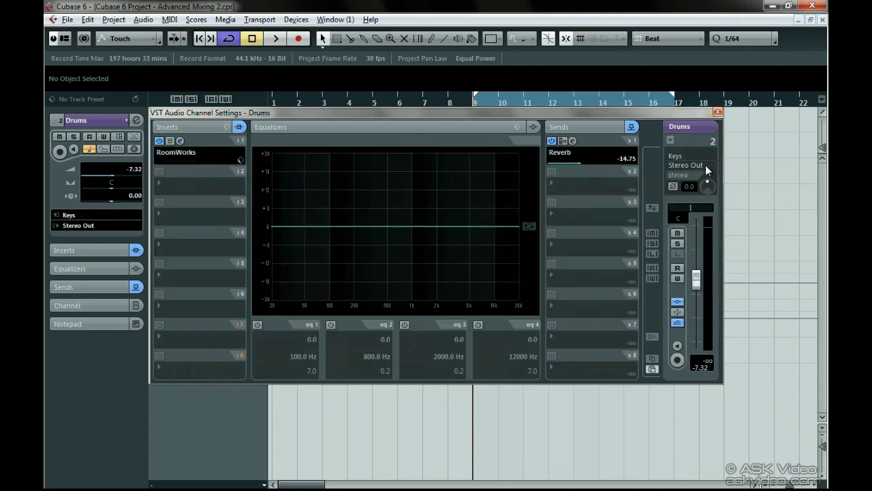
Switch the RoomWorks insert off and back on, and open and close its editor
click(161, 141)
click(160, 141)
click(180, 141)
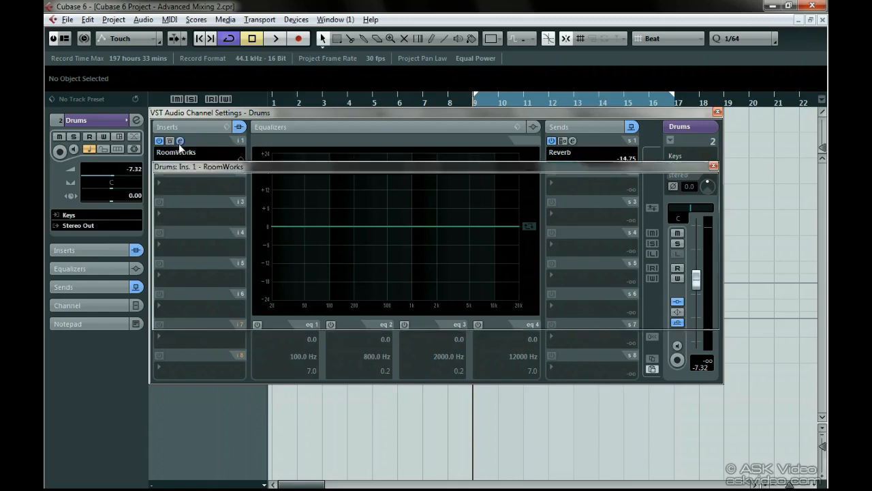
click(180, 141)
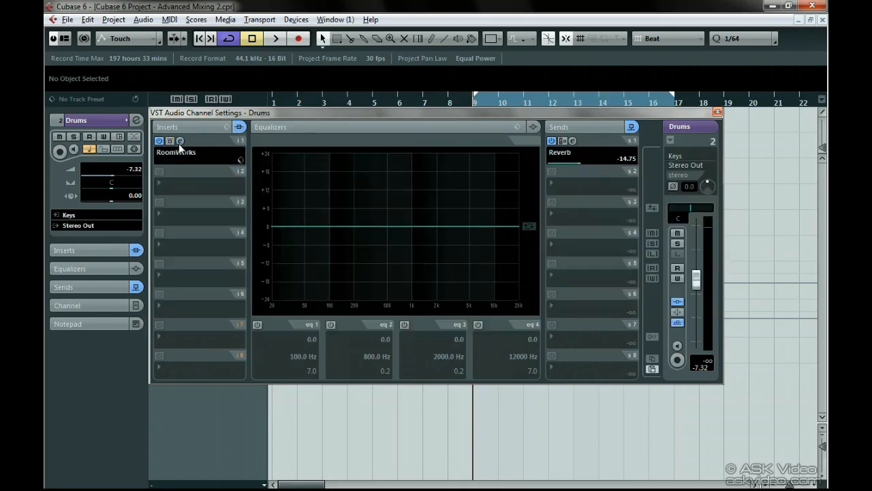
View the RoomWorks insert's preset browser and its options for loading and saving presets
click(184, 160)
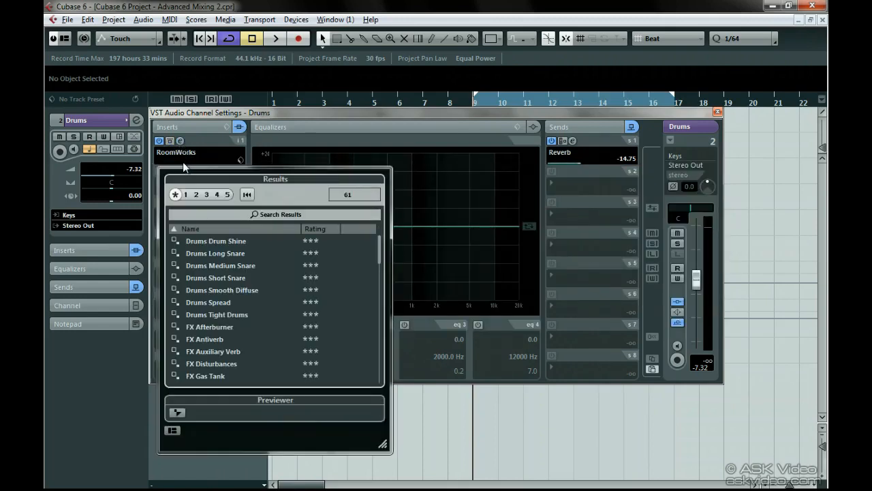
click(182, 162)
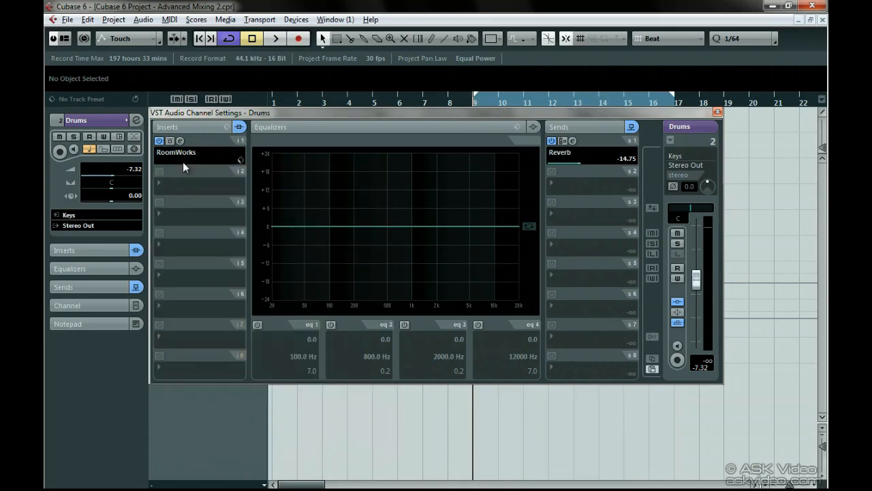
click(240, 161)
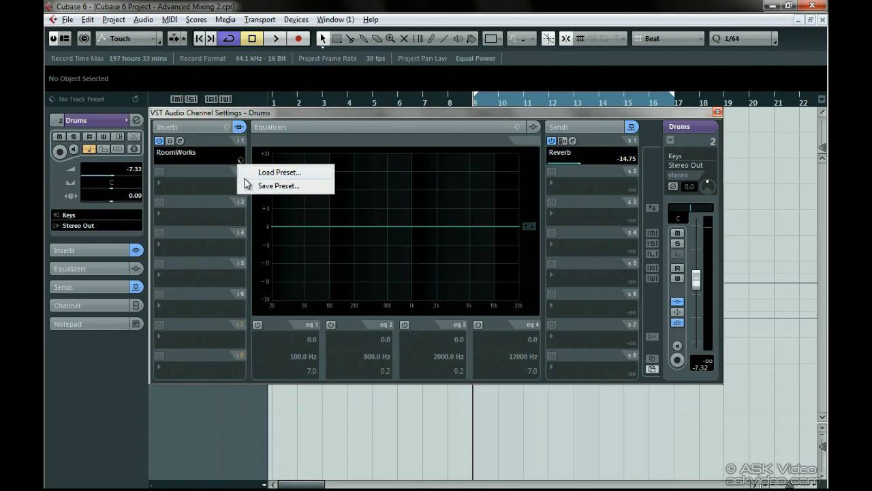
click(241, 161)
Add the Insert Routing section to the Drums channel settings view
right_click(212, 173)
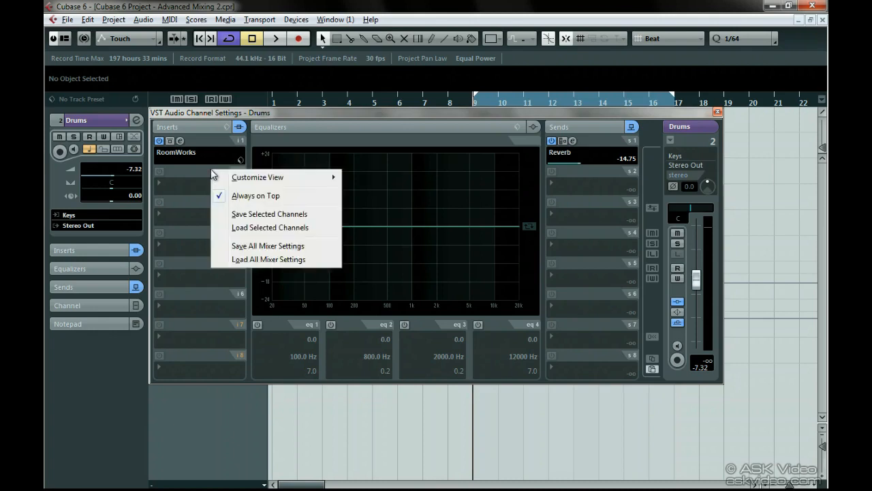
mouse_move(217, 179)
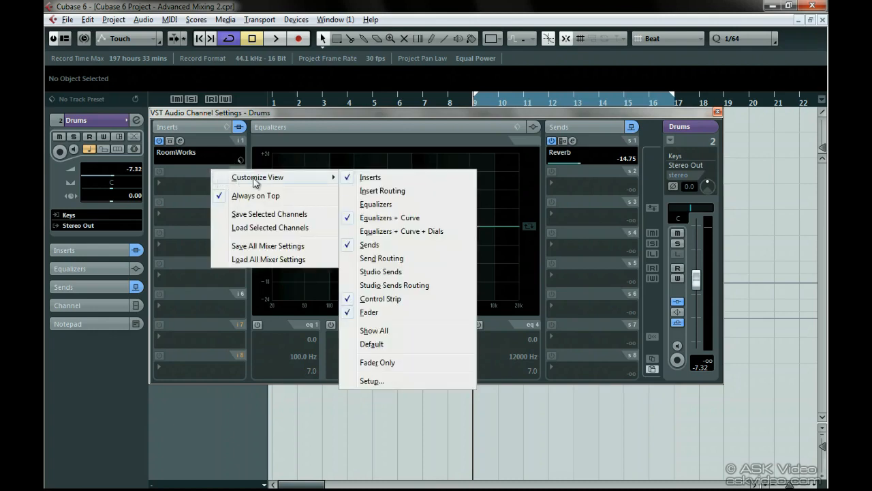
click(439, 193)
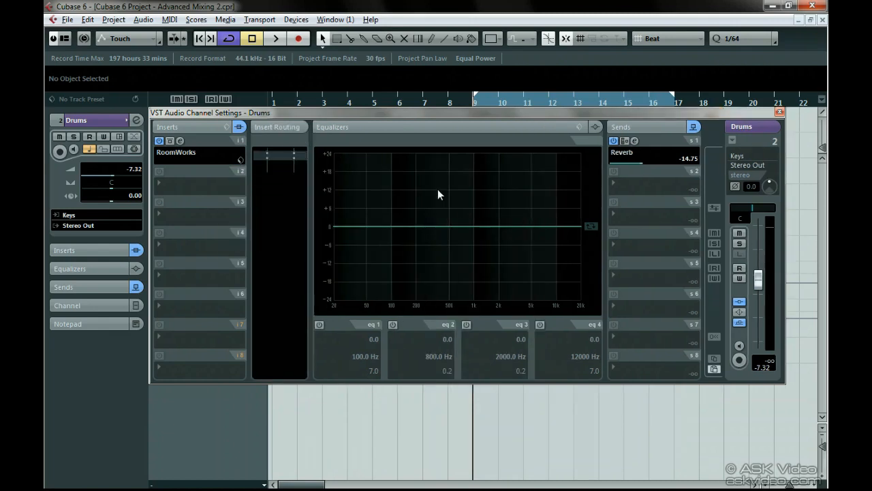
Reset the RoomWorks insert's channel routing in the routing editor and close the Drums channel settings
double_click(278, 155)
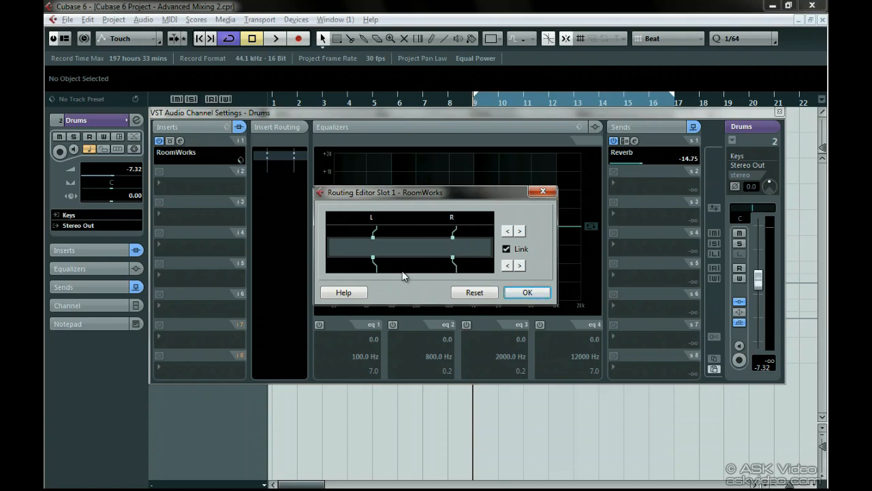
click(474, 292)
click(525, 294)
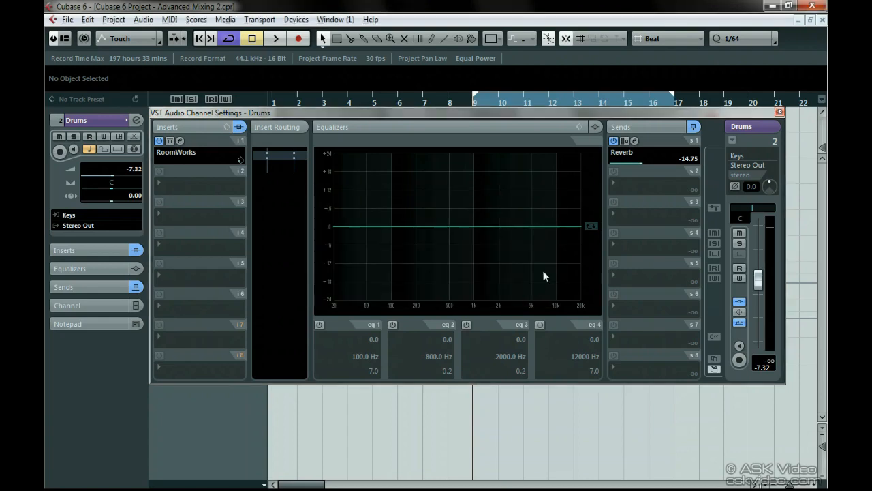
click(779, 112)
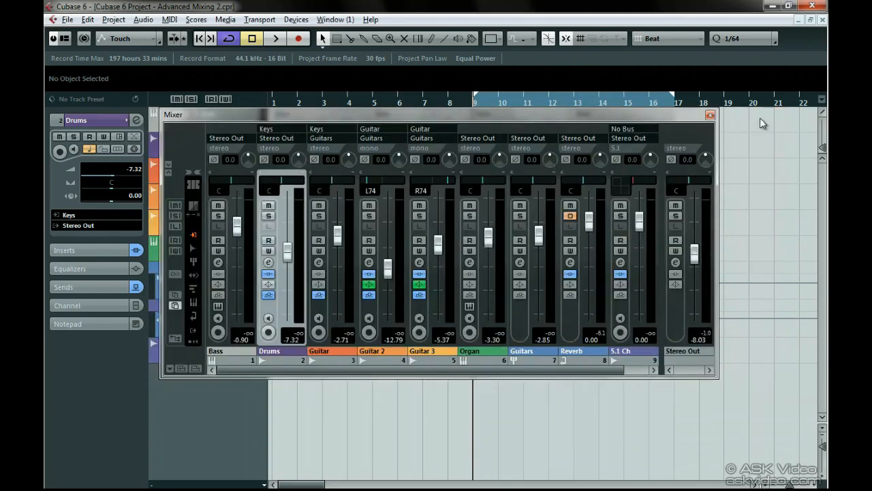
Open the 5.1 Ch channel settings and view the first StereoDelay insert's channel routing
click(620, 262)
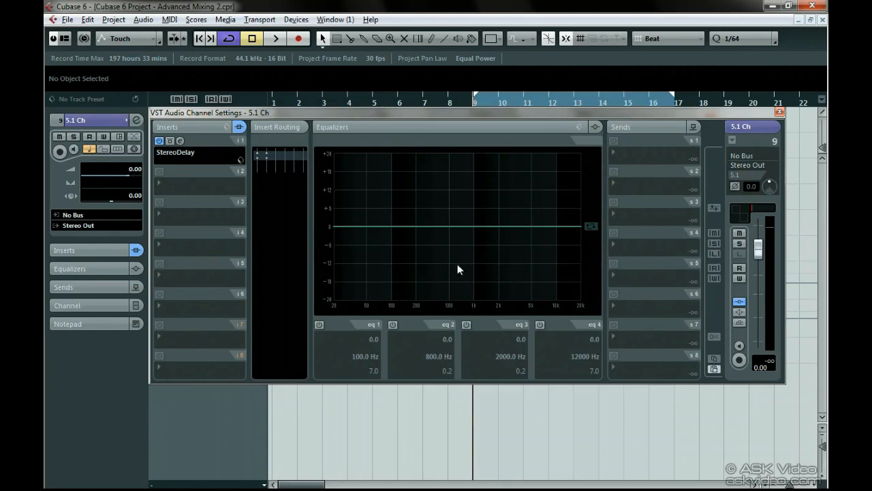
click(282, 157)
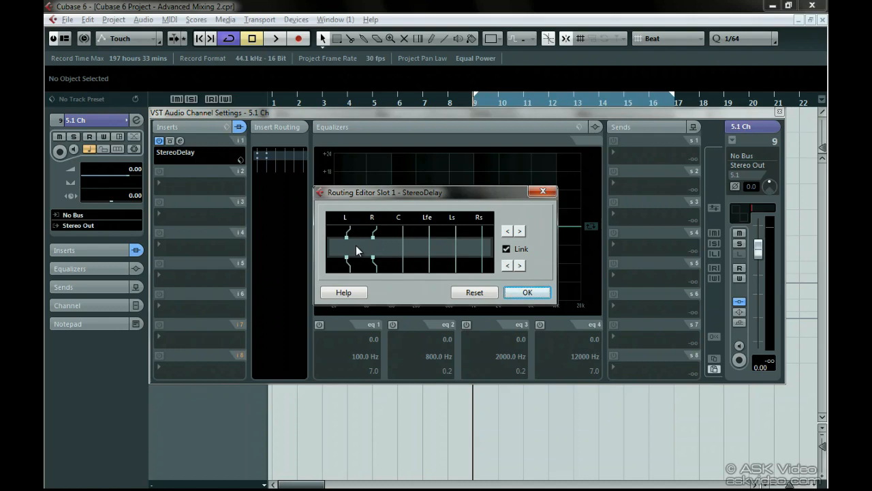
click(525, 292)
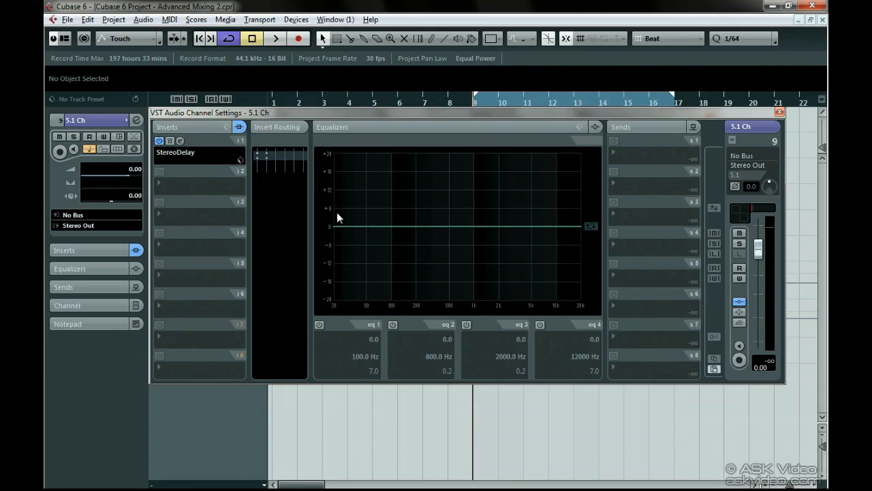
Load the StereoDelay effect into the second and third insert slots of the 5.1 Ch channel and close its editors
click(226, 195)
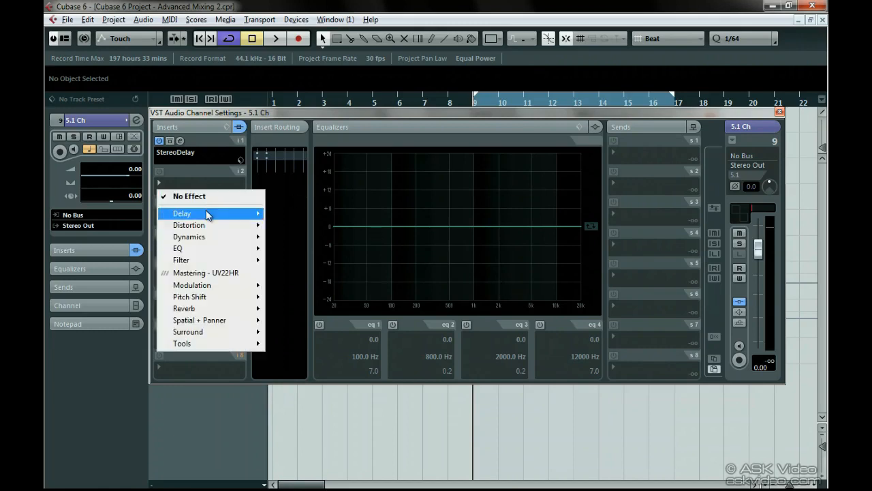
mouse_move(207, 215)
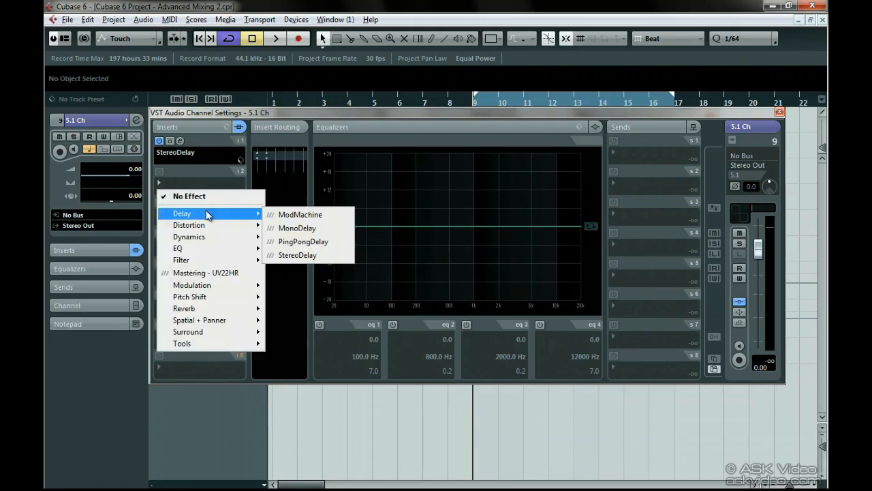
click(290, 255)
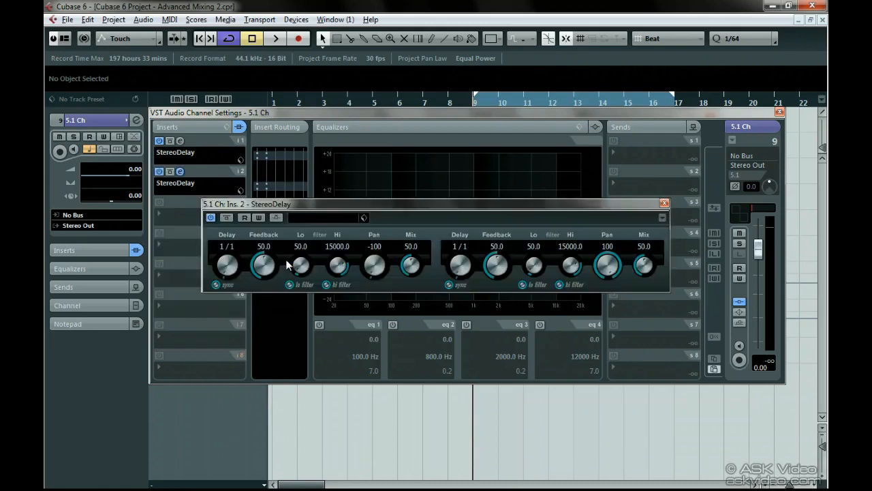
click(187, 215)
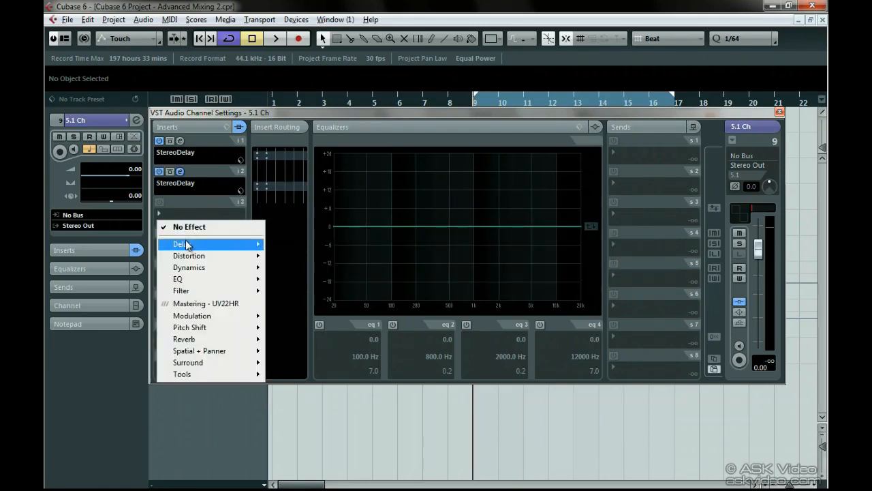
mouse_move(186, 243)
click(296, 287)
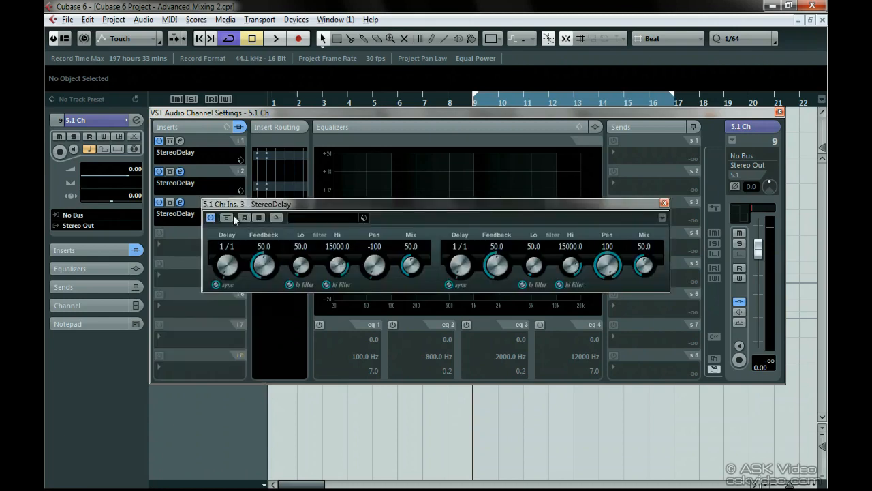
click(181, 202)
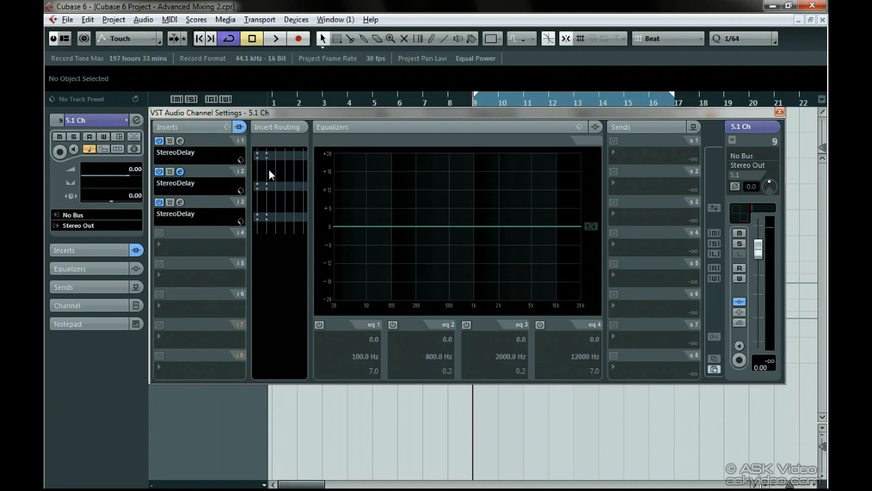
Route the StereoDelay in insert slot 2 to the C and Lfe channels, keeping input and output linked
double_click(278, 185)
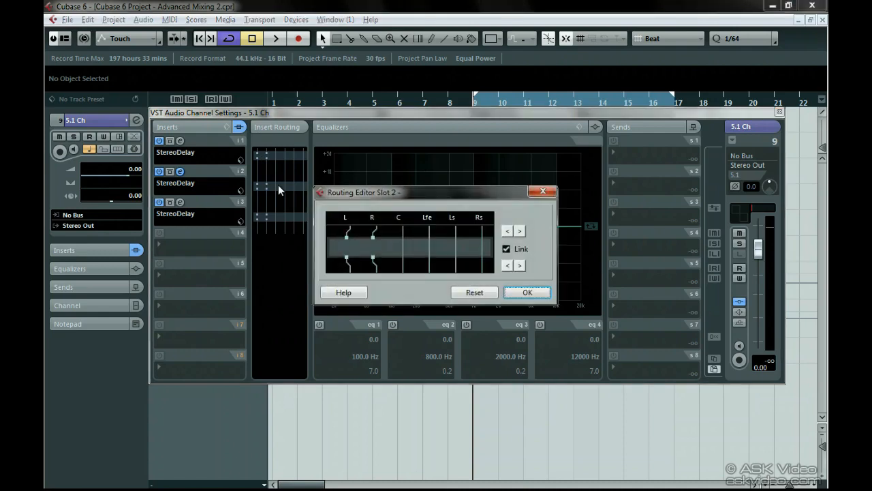
click(520, 232)
click(520, 233)
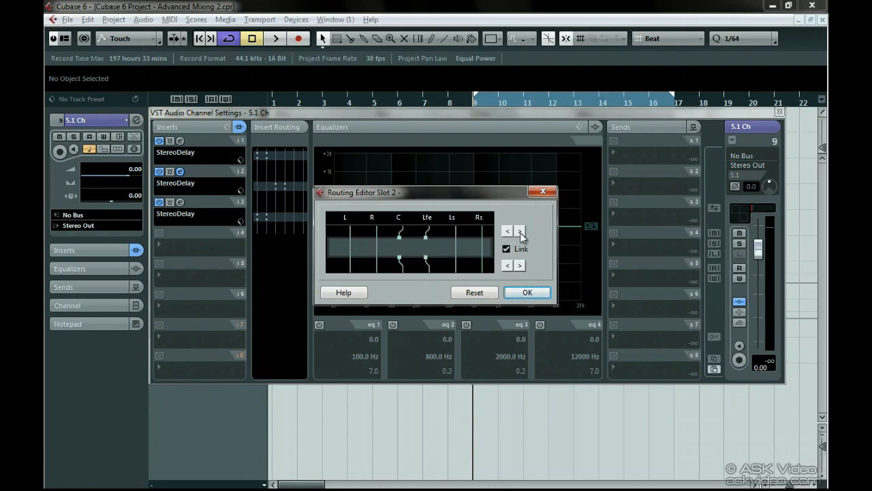
click(525, 292)
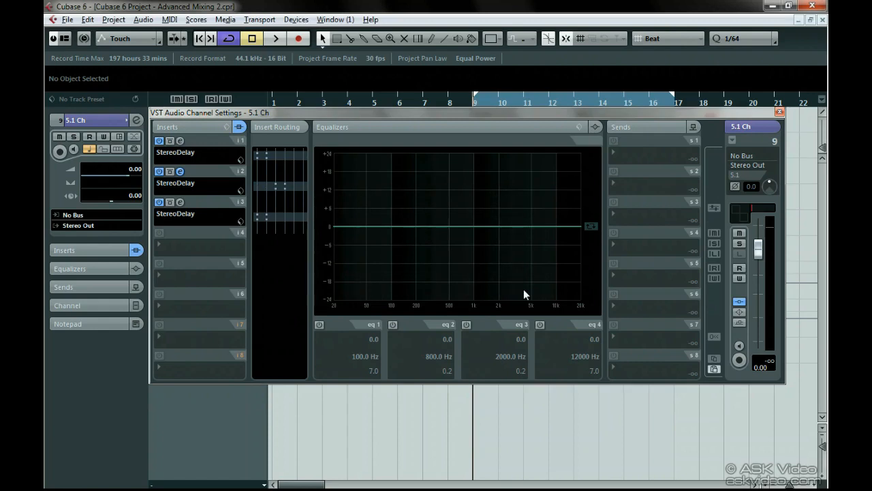
Route the StereoDelay in insert slot 3 to the linked Ls and Rs channels
double_click(291, 215)
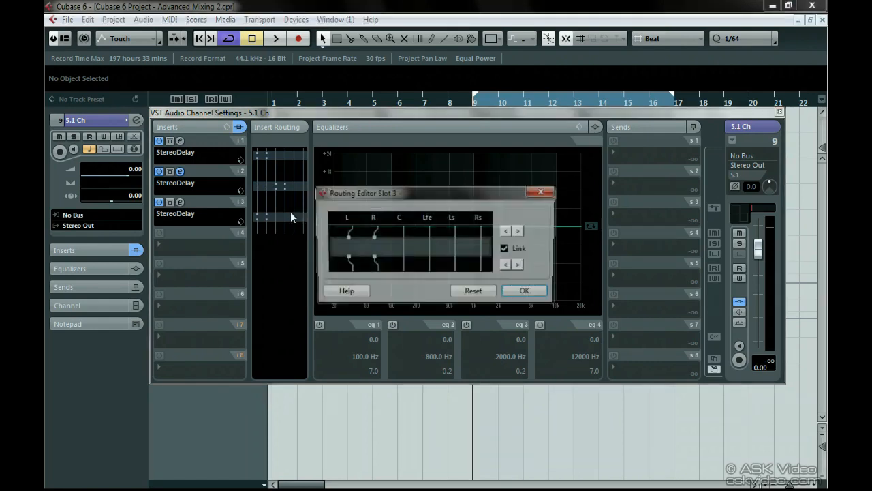
click(520, 231)
click(519, 231)
click(520, 232)
click(519, 231)
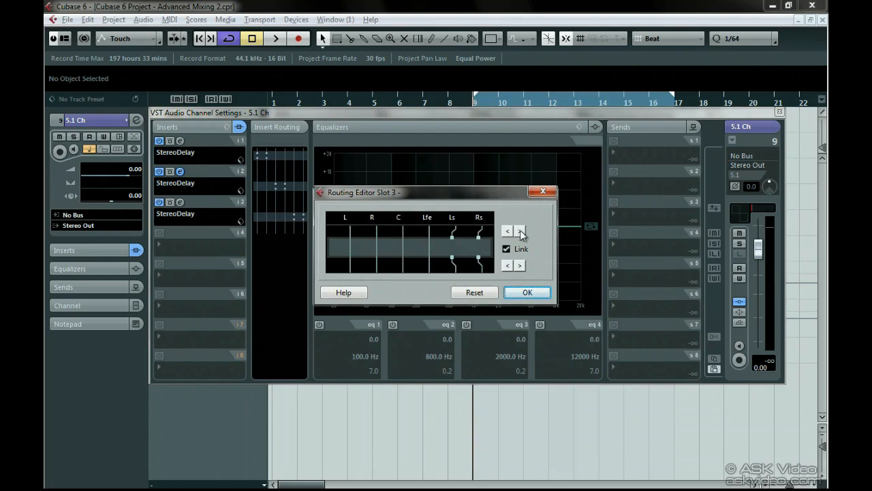
click(526, 292)
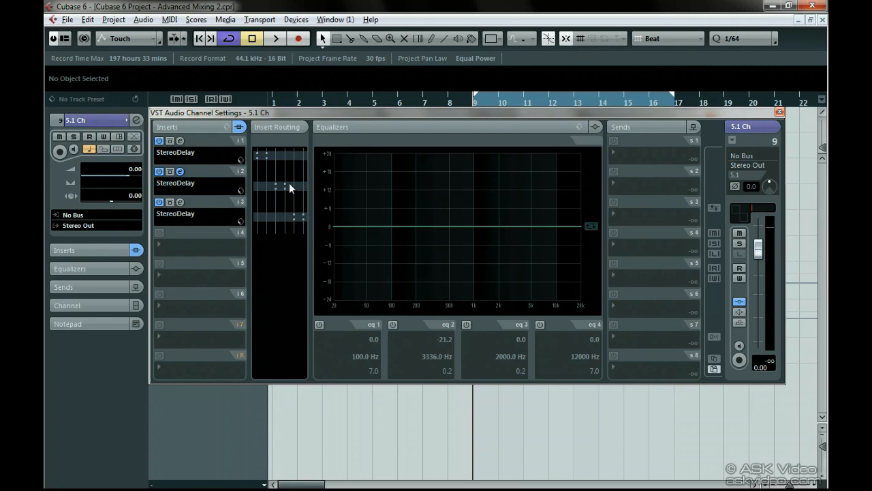
Break the C channel's connection in the routing editor of the first StereoDelay insert
click(280, 157)
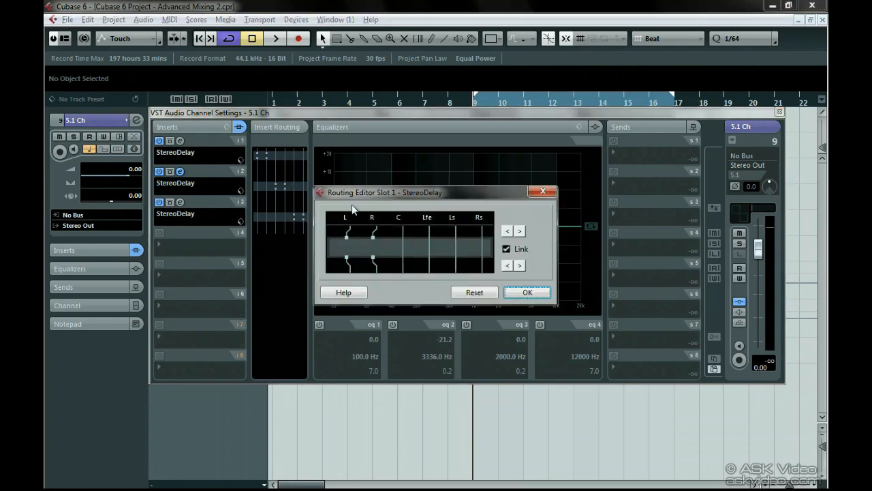
click(404, 250)
click(403, 231)
click(402, 231)
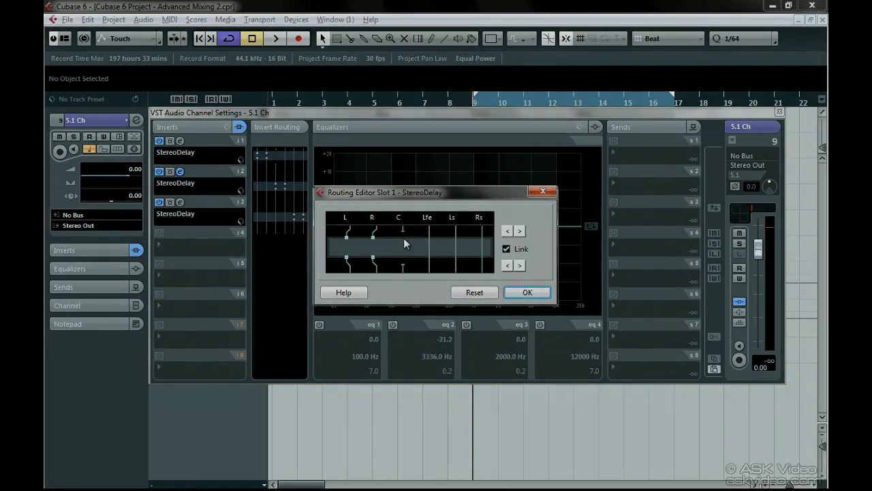